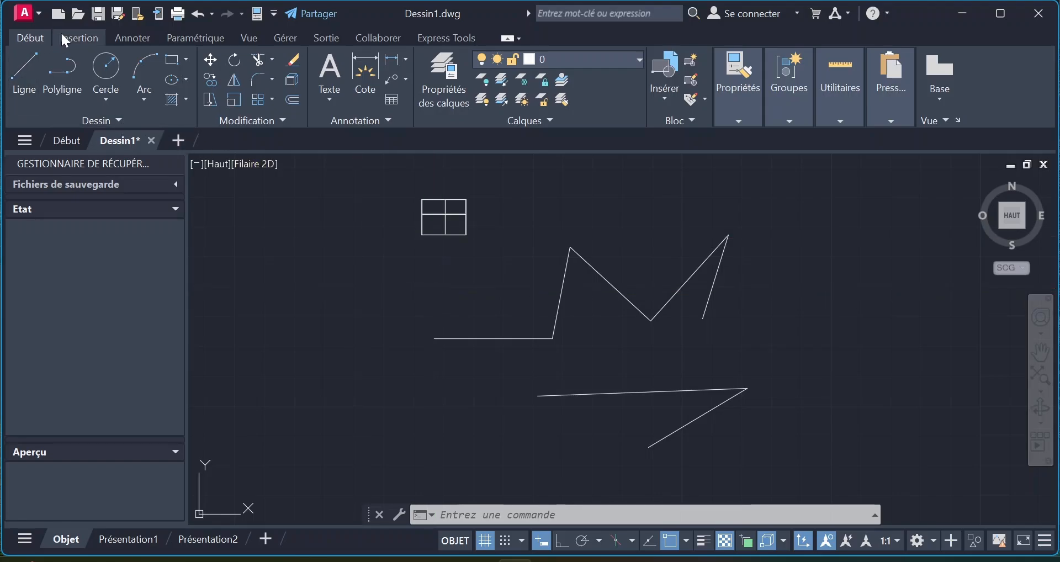
click(78, 40)
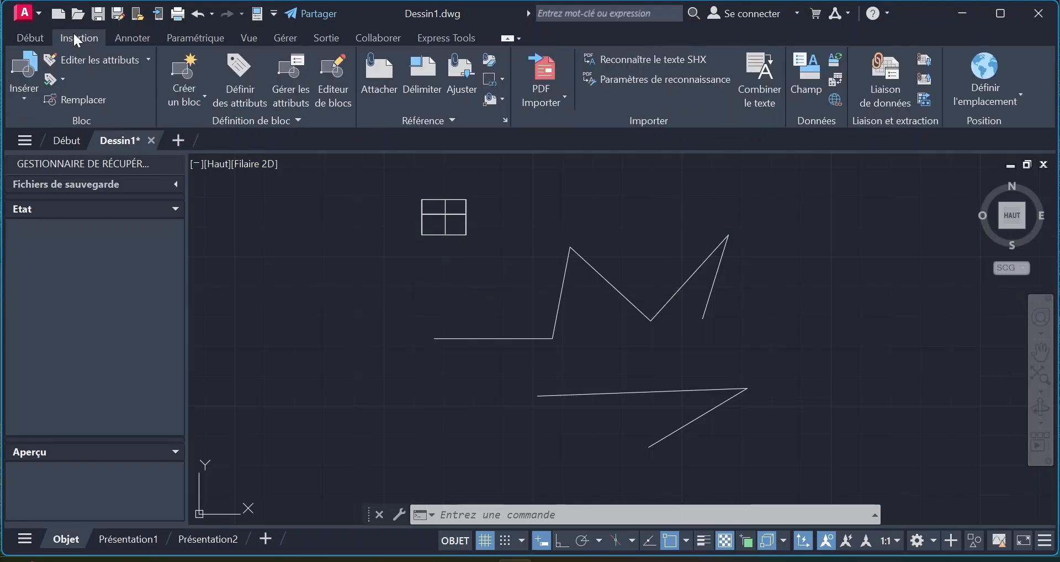
click(130, 38)
click(188, 38)
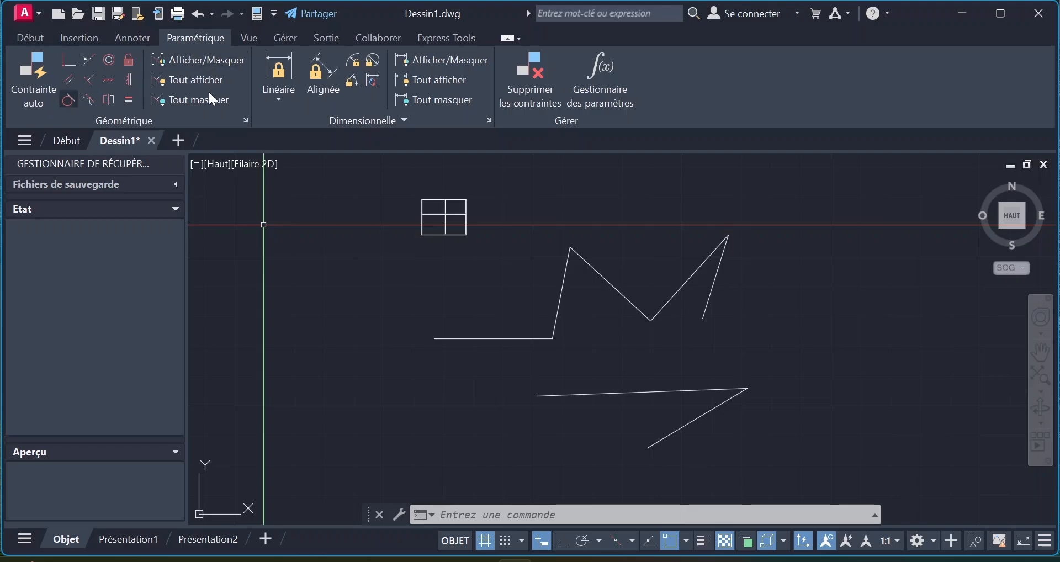
click(138, 37)
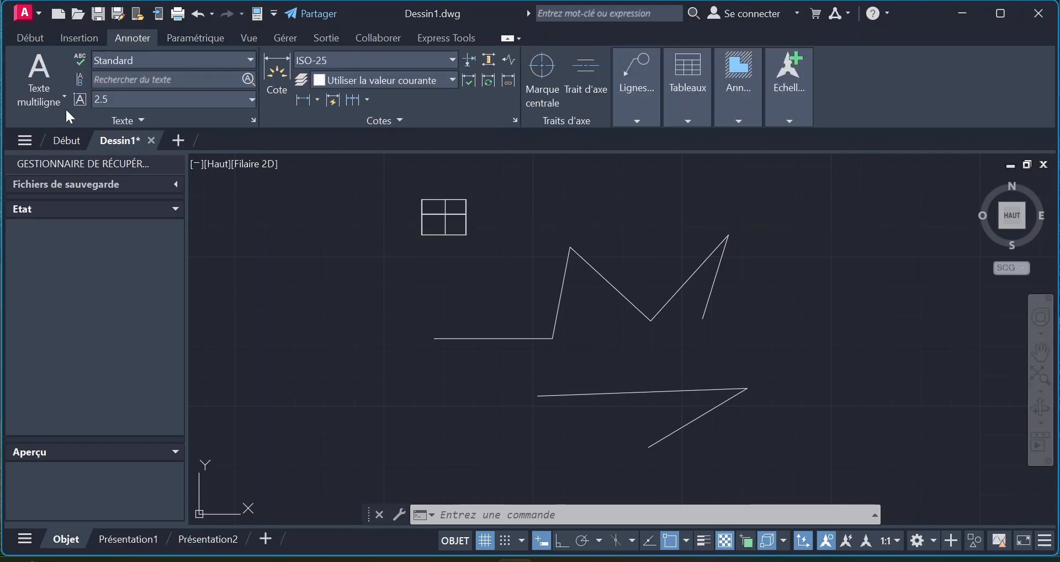
click(74, 40)
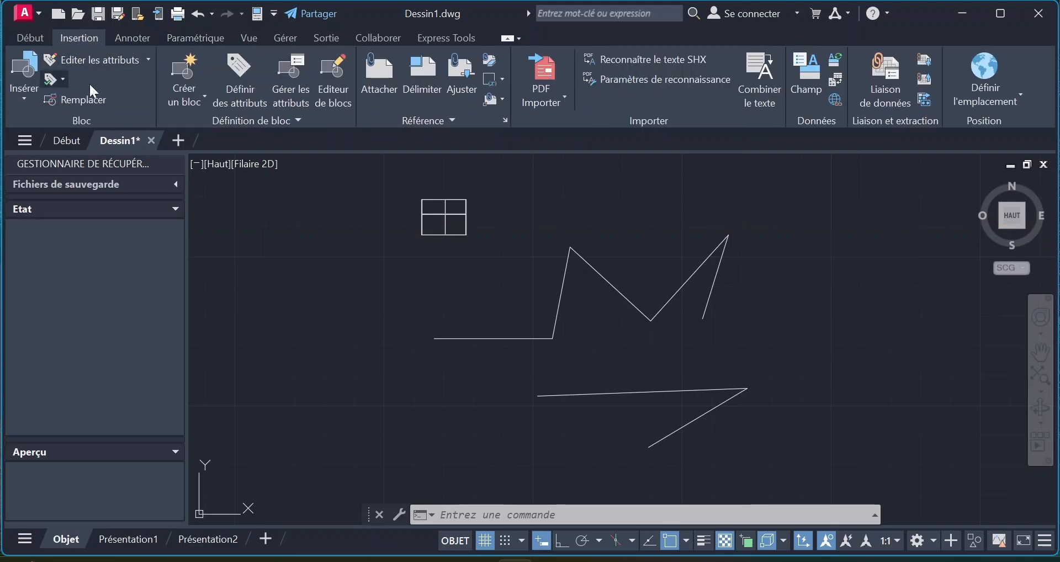
Step: Draw a V-shaped chain of two line segments in the empty area to the west of the existing zigzag
click(36, 42)
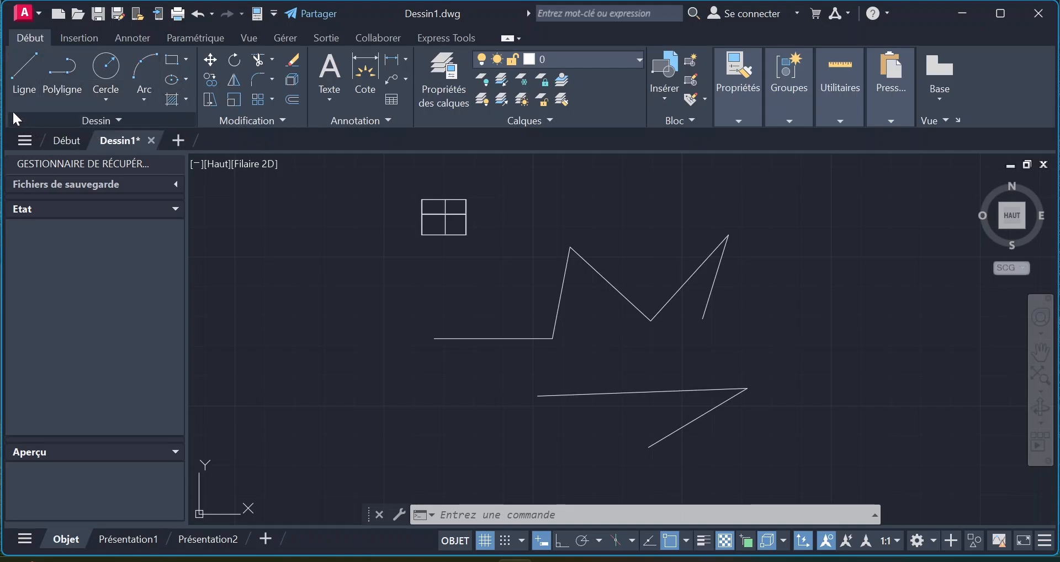
click(25, 89)
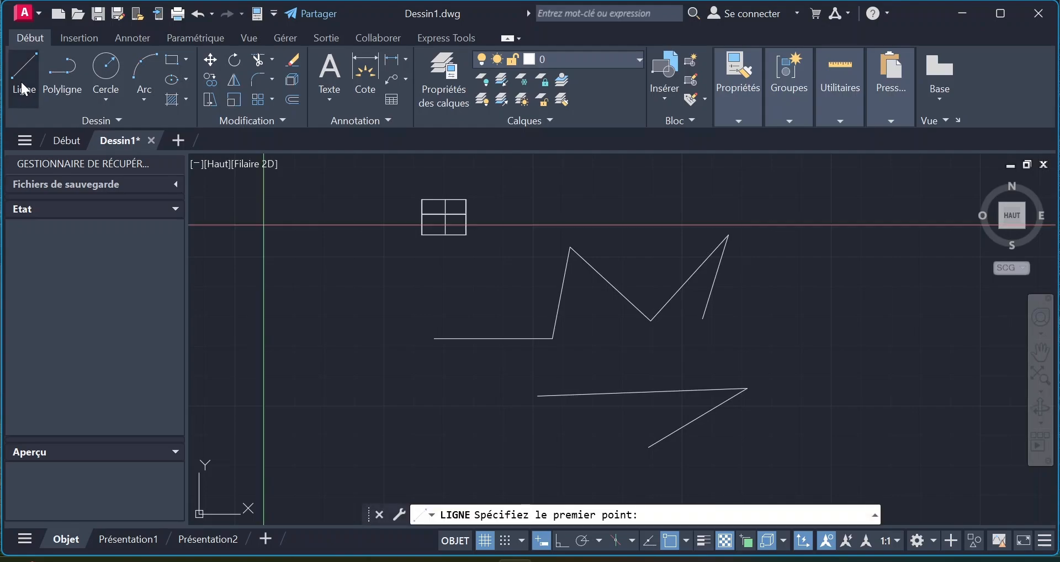
click(264, 317)
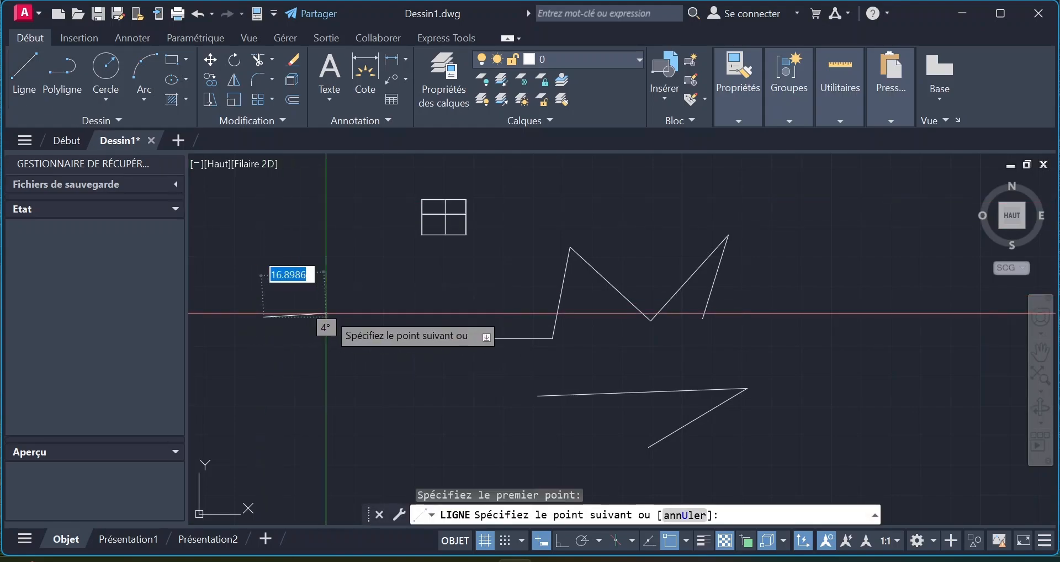
click(343, 388)
click(372, 307)
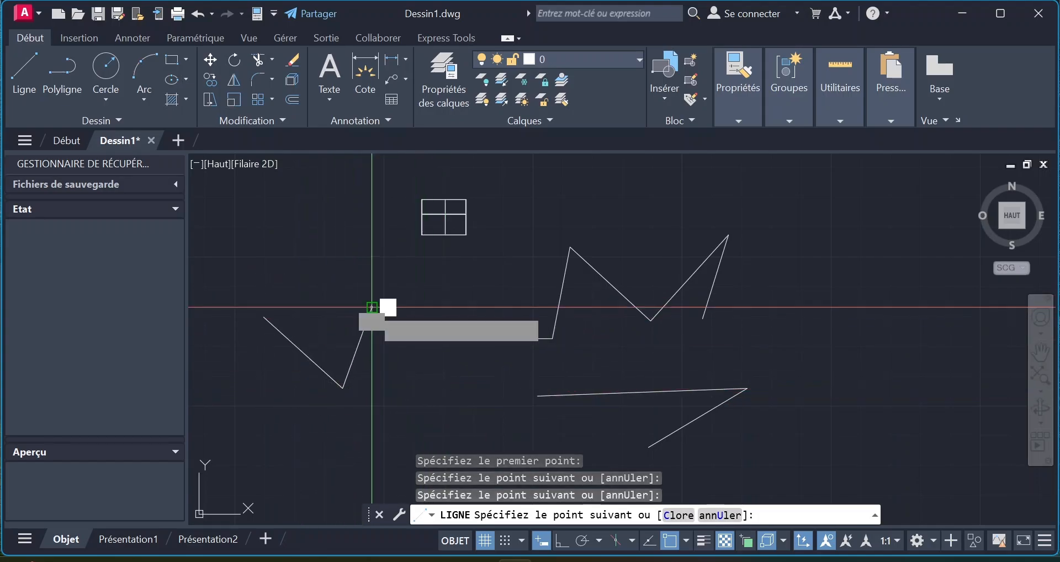
key(Escape)
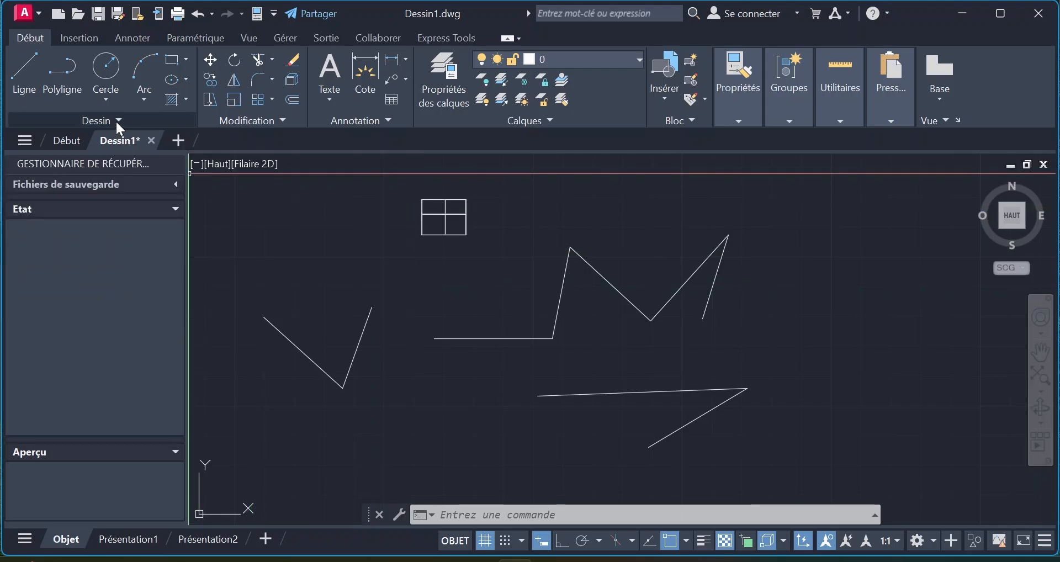
click(117, 122)
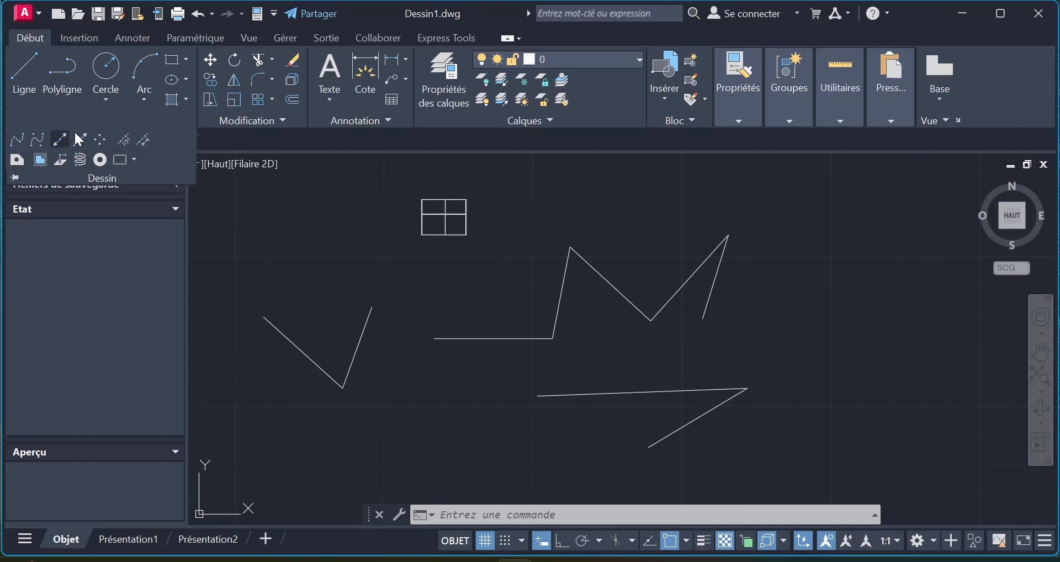
click(110, 99)
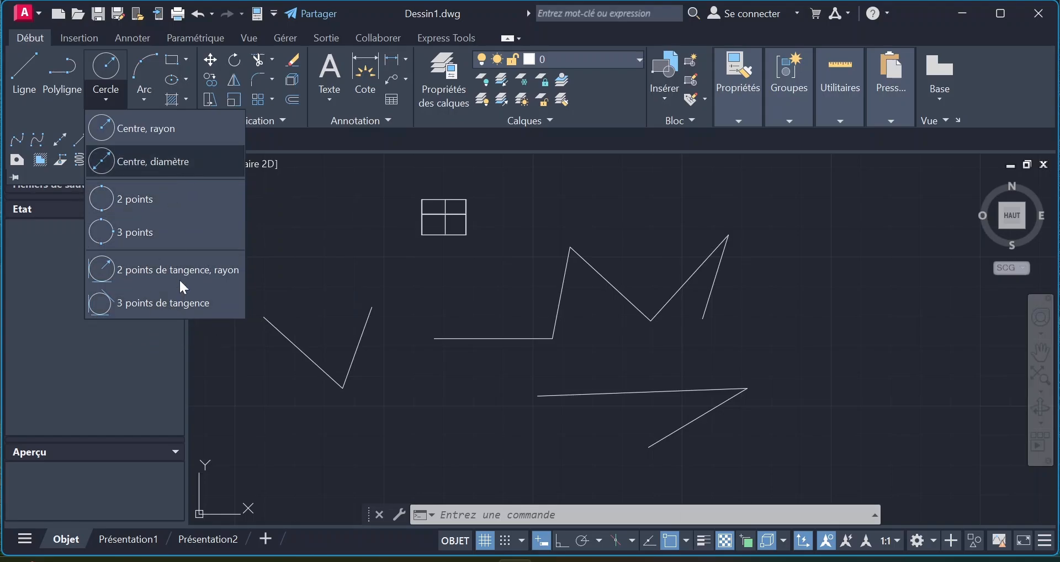
click(244, 385)
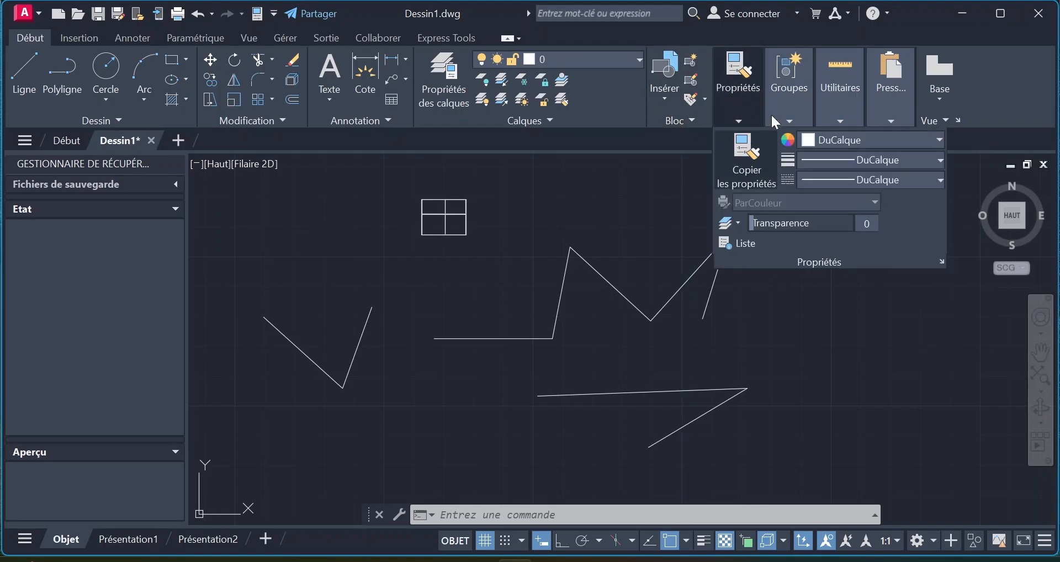
mouse_move(832, 108)
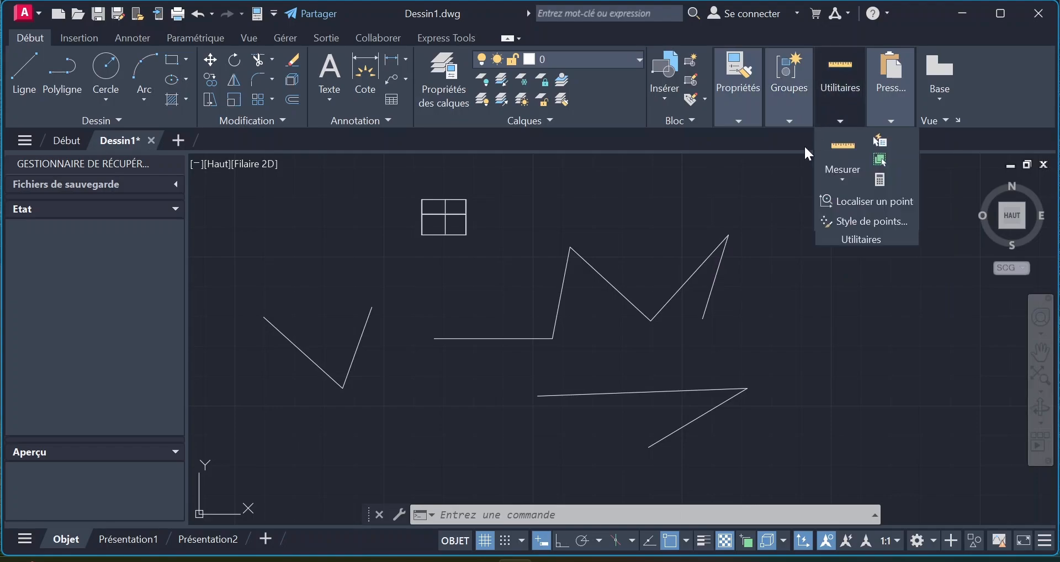
mouse_move(906, 96)
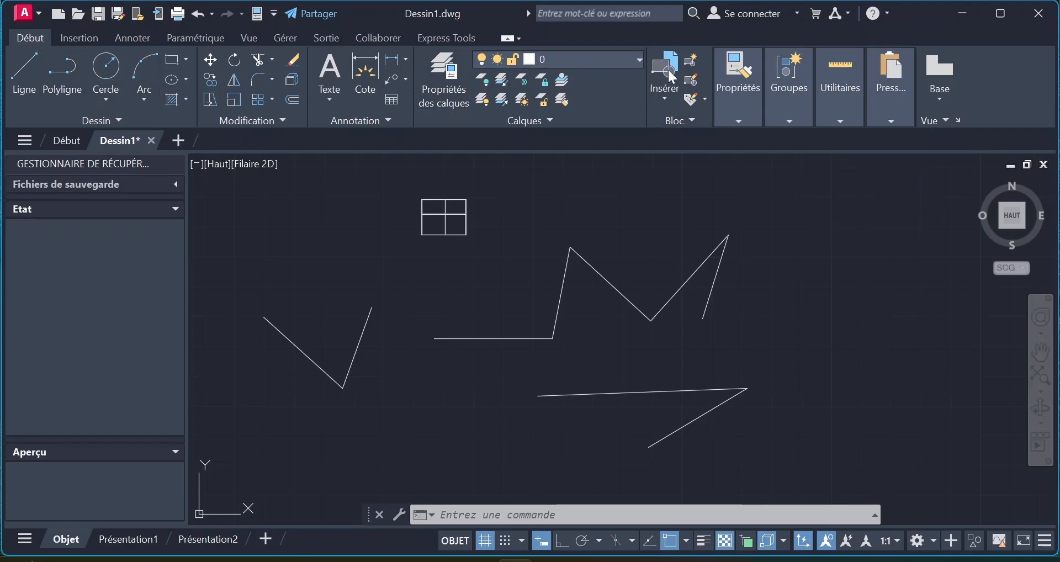
click(81, 38)
click(27, 41)
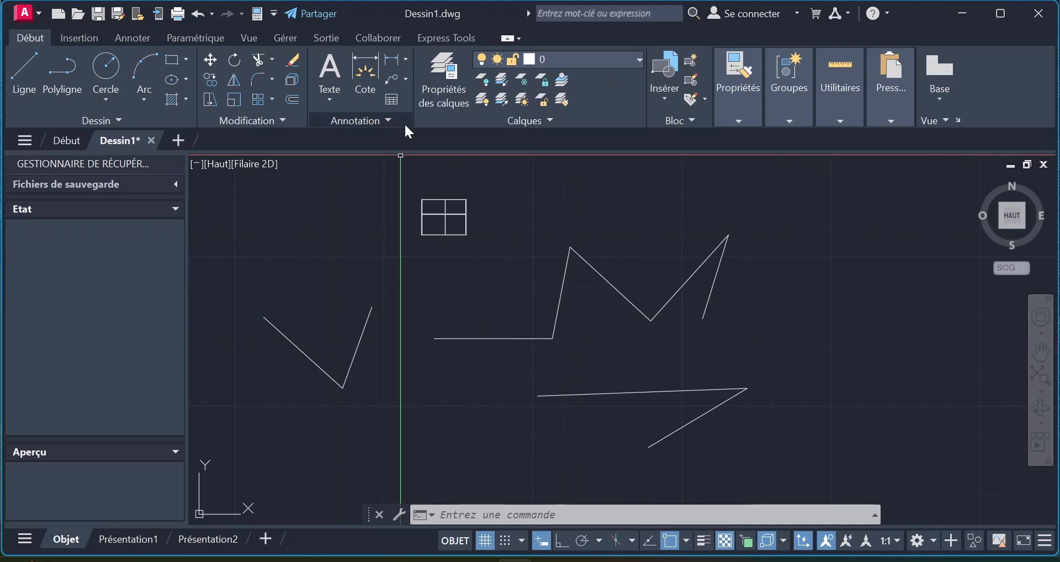
Step: Draw a two-segment polyline east of the zigzag, its first segment about 31.5 units long, sloping down about 20°
click(63, 77)
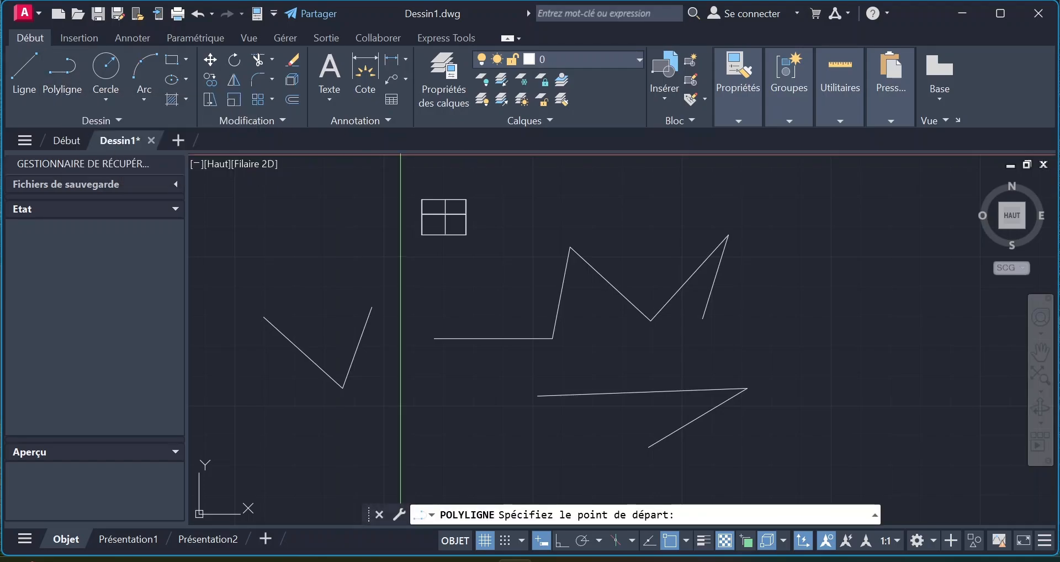
click(797, 309)
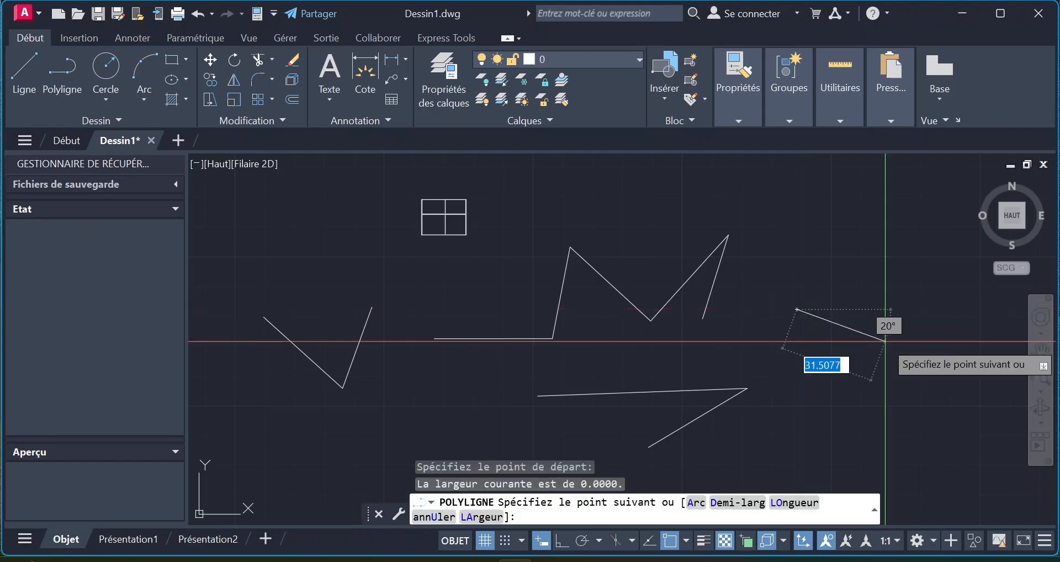
click(885, 341)
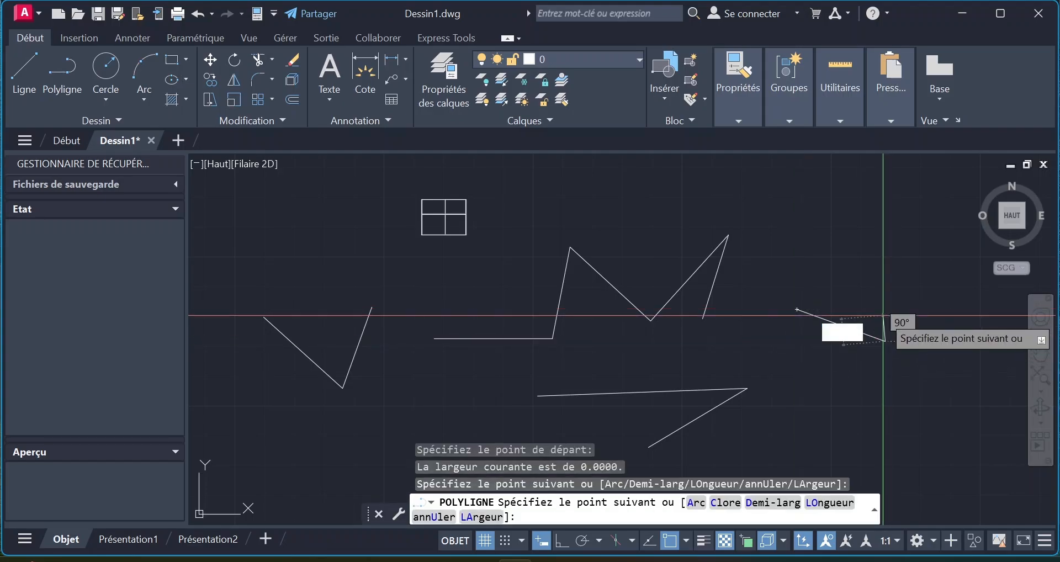
key(Escape)
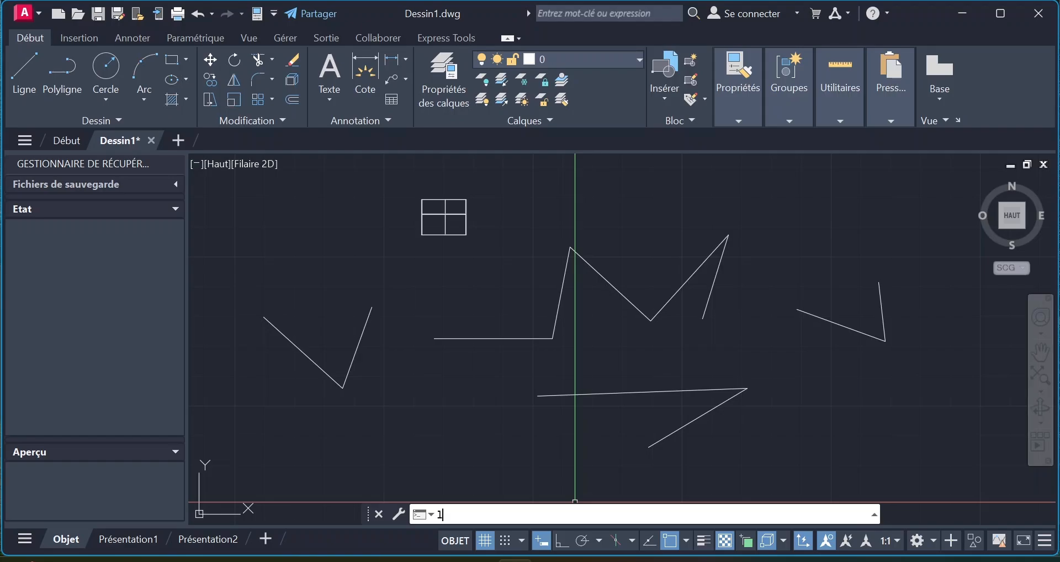
text(ignei)
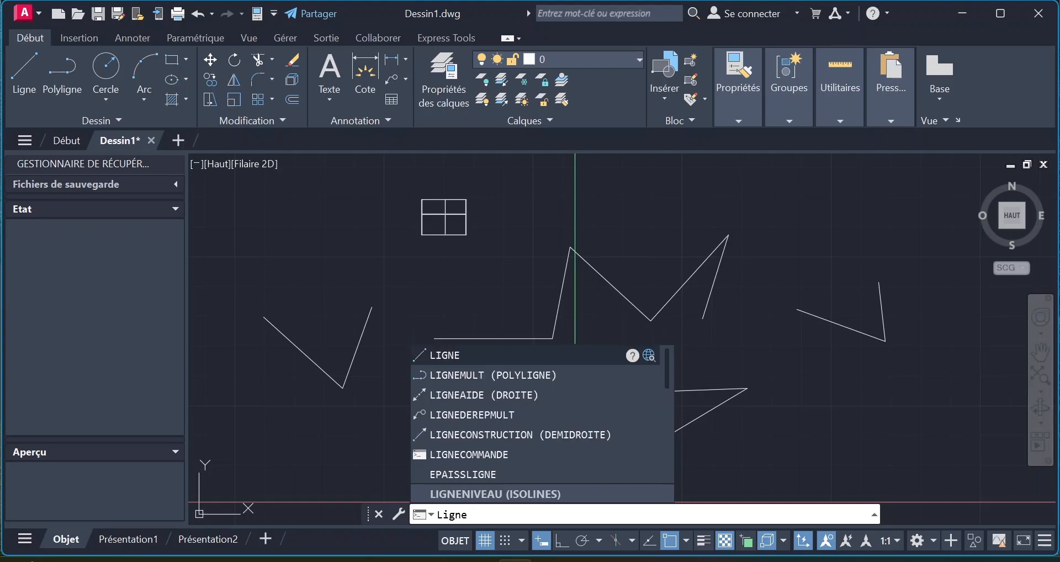
key(Return)
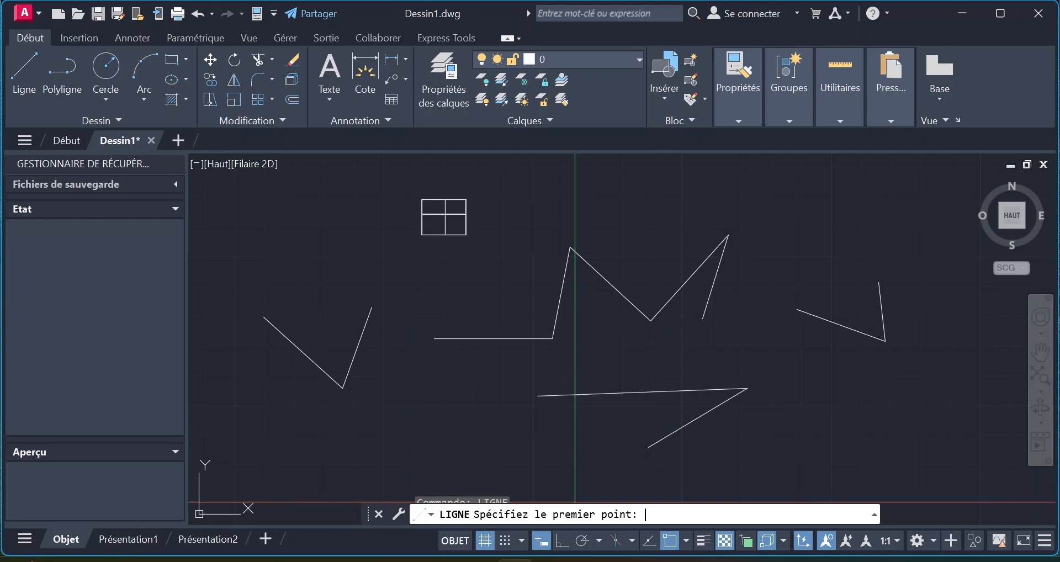
click(409, 429)
key(Escape)
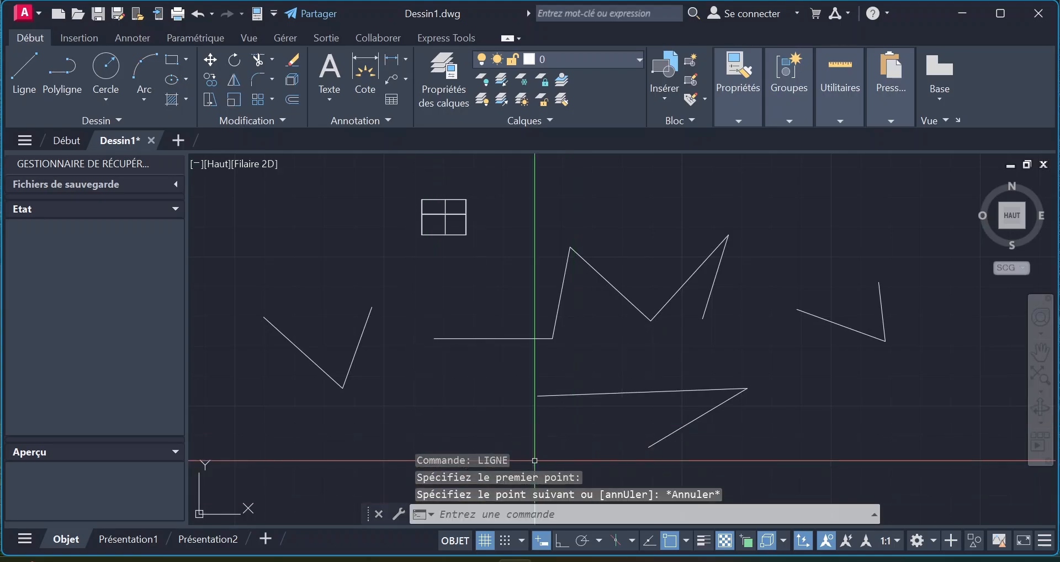
Step: Erase the zigzag, the V shapes, the angled lines and the divided rectangle except its upper edge, using one crossing selection
click(878, 210)
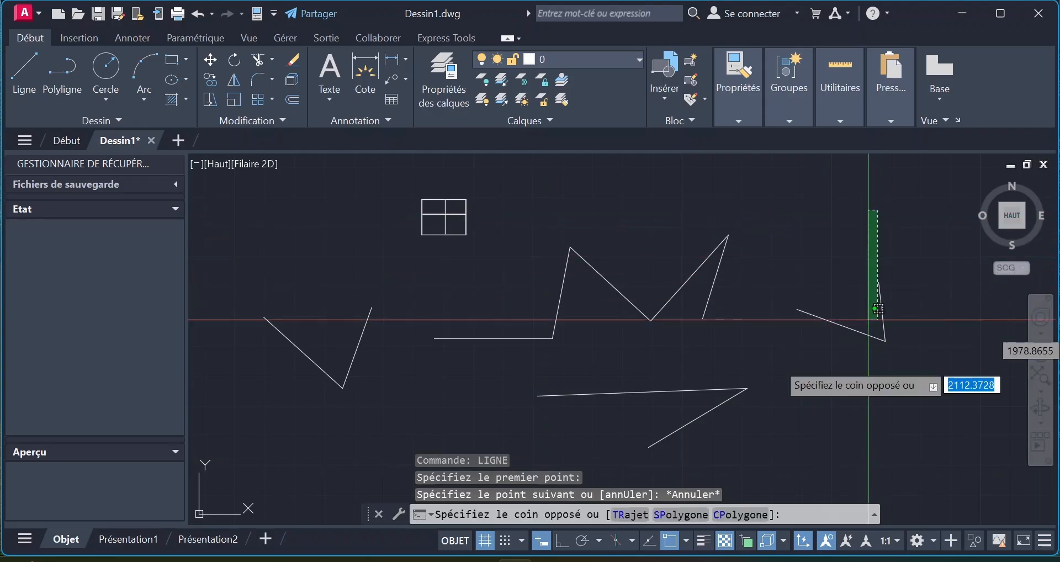
click(277, 414)
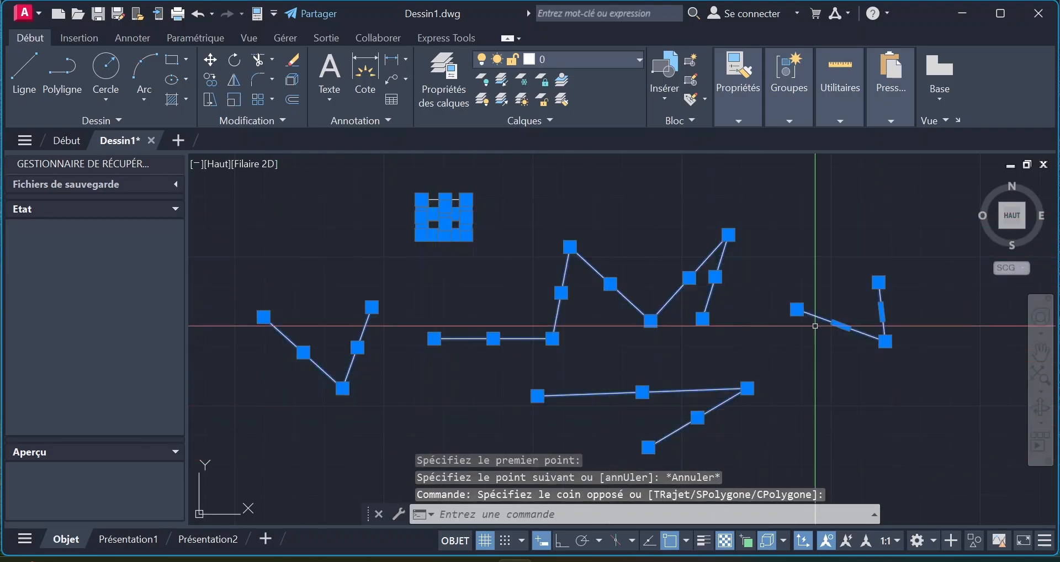
key(Delete)
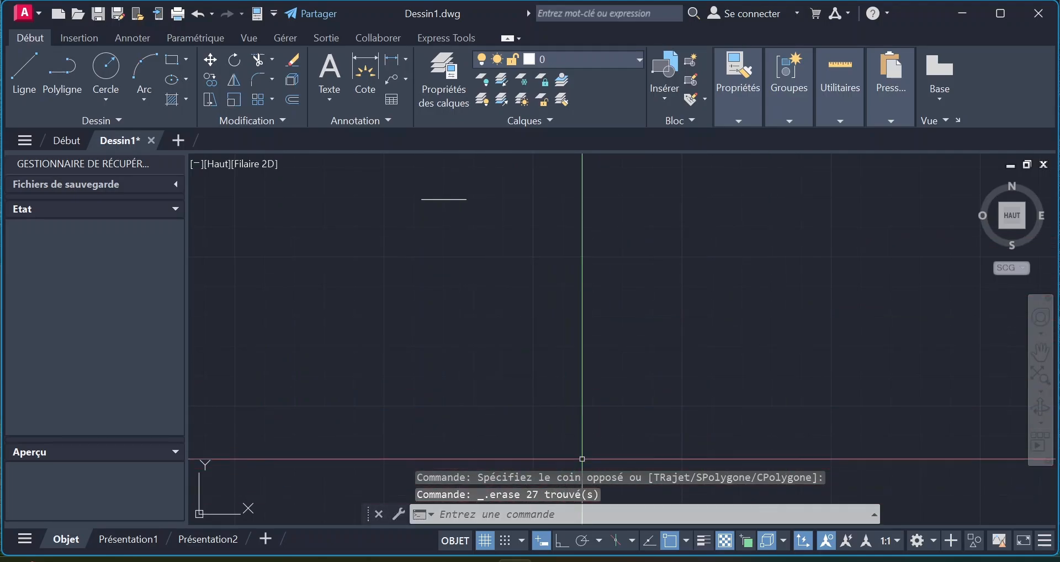
Step: Hide the command line window and restore it
click(376, 514)
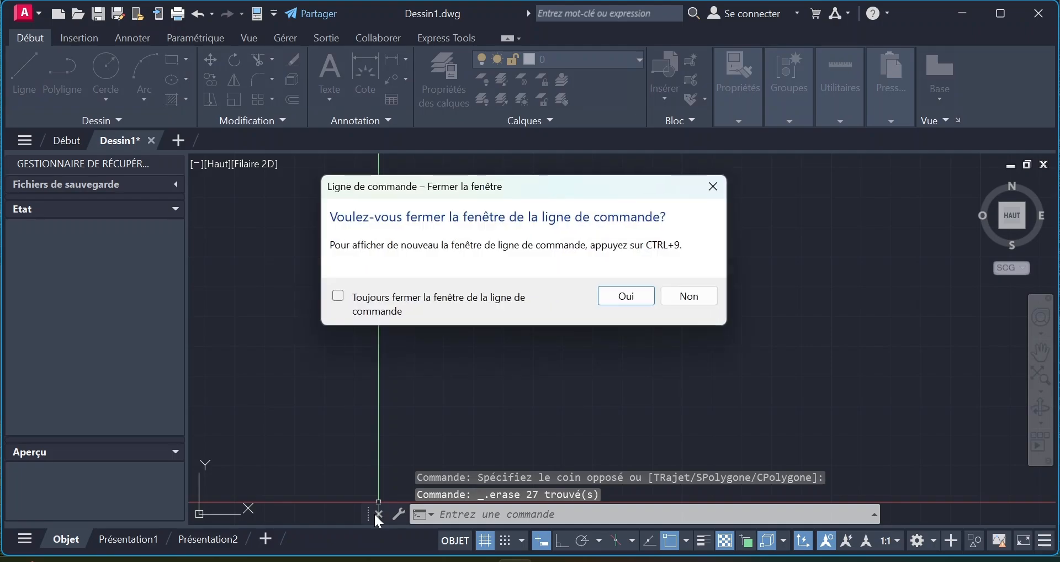
click(634, 298)
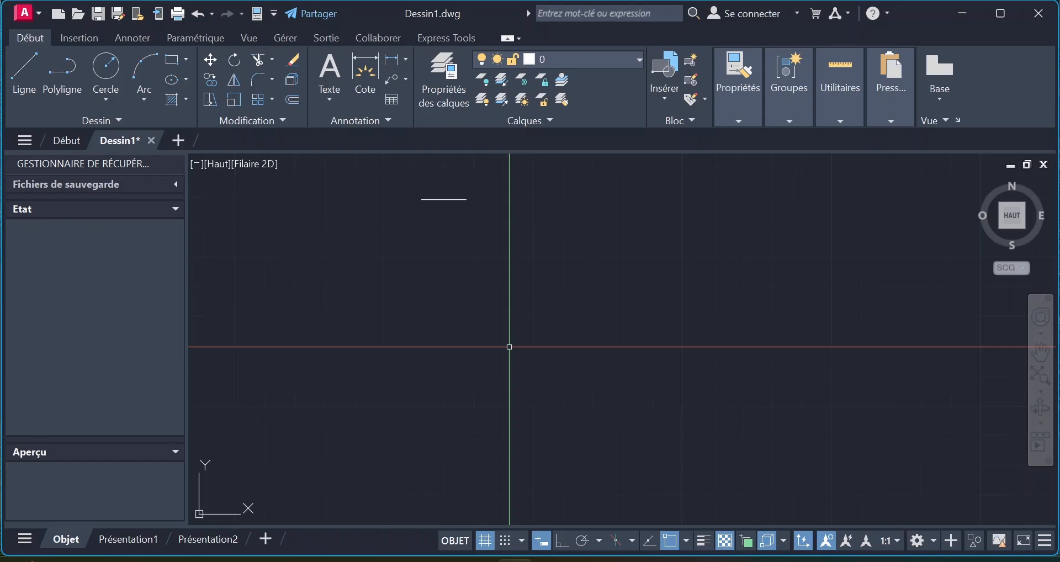
key(ctrl+9)
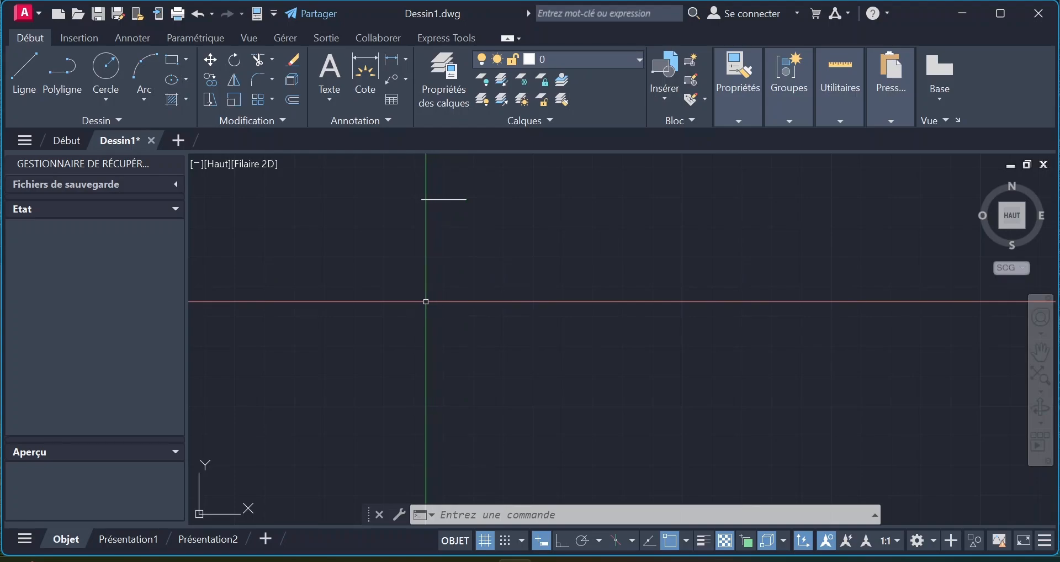
Step: Draw a Z-shaped chain of three line segments in the middle of the drawing area and end the Line command
click(18, 80)
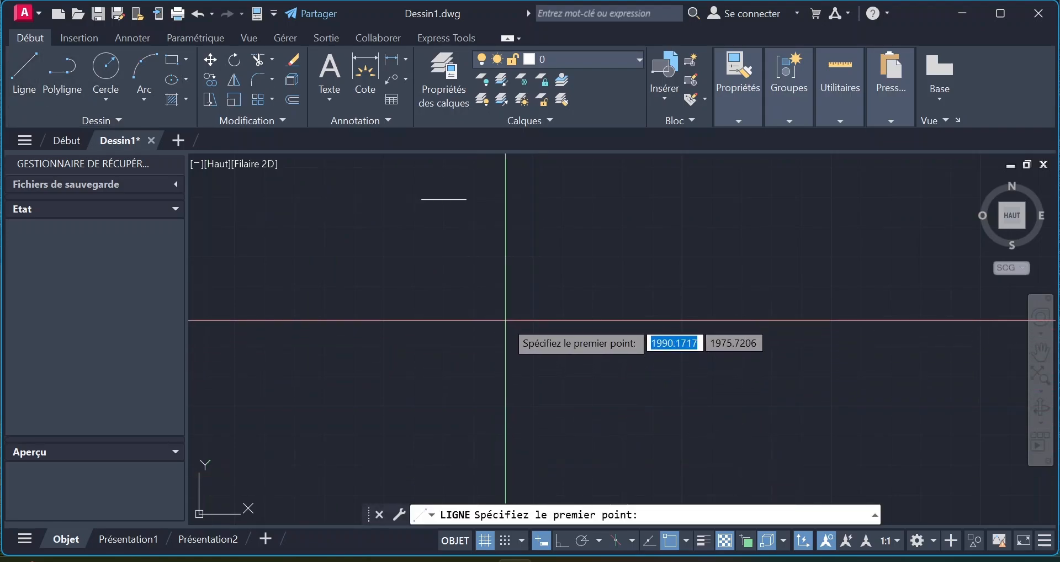
click(497, 271)
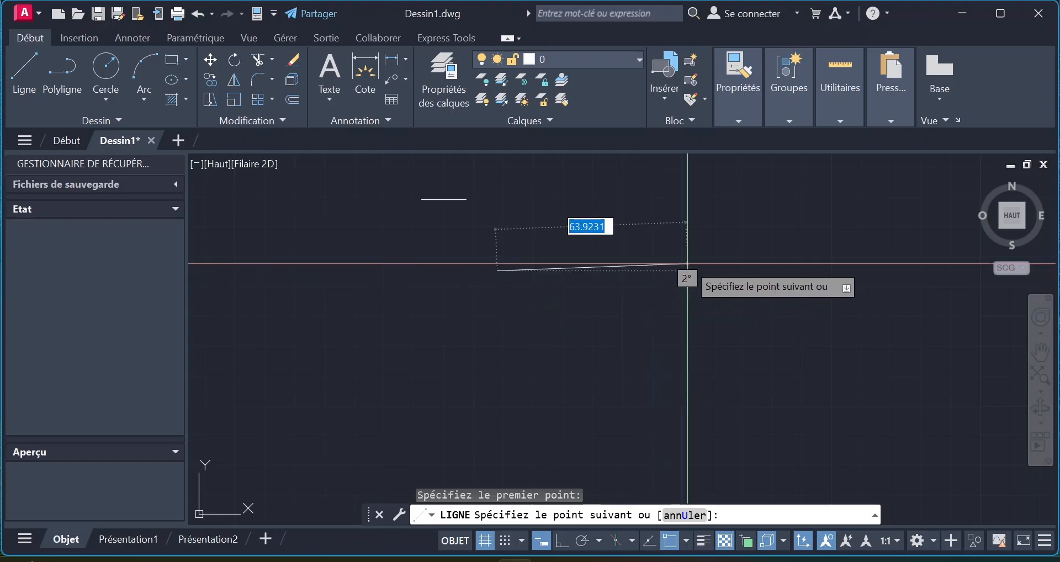
click(709, 258)
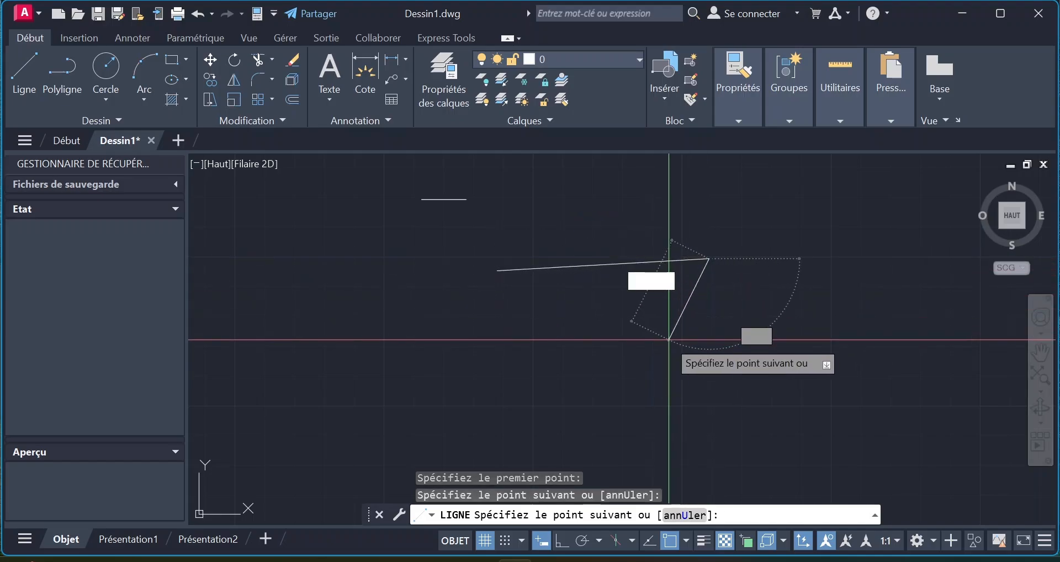
click(608, 383)
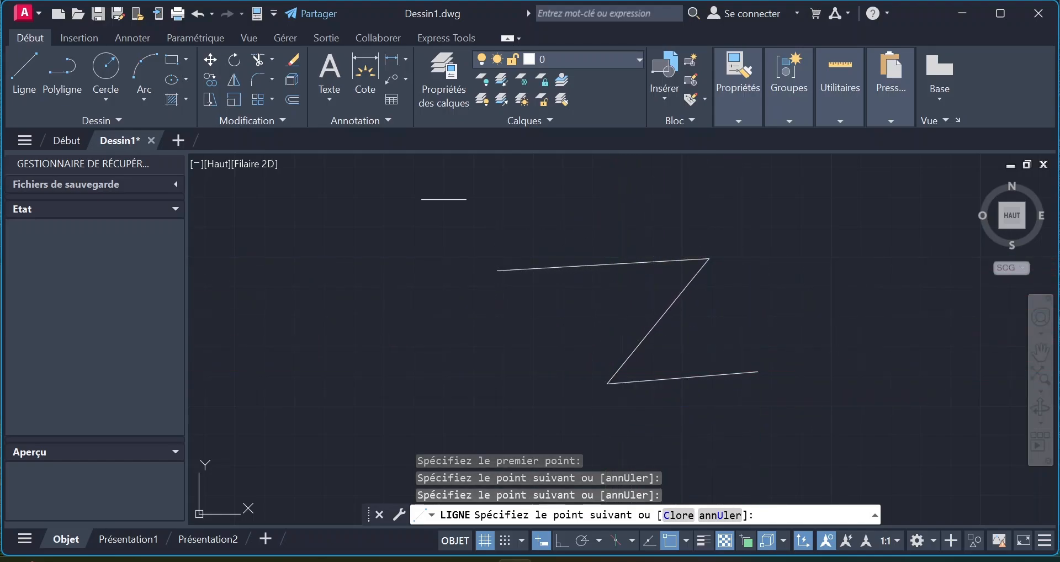
click(758, 372)
key(super+w)
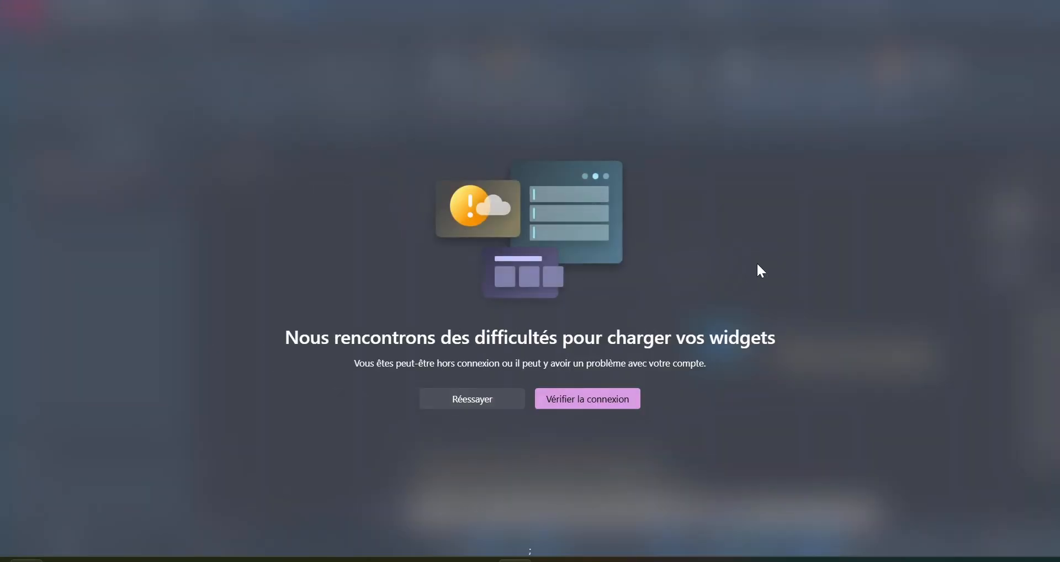
key(super+w)
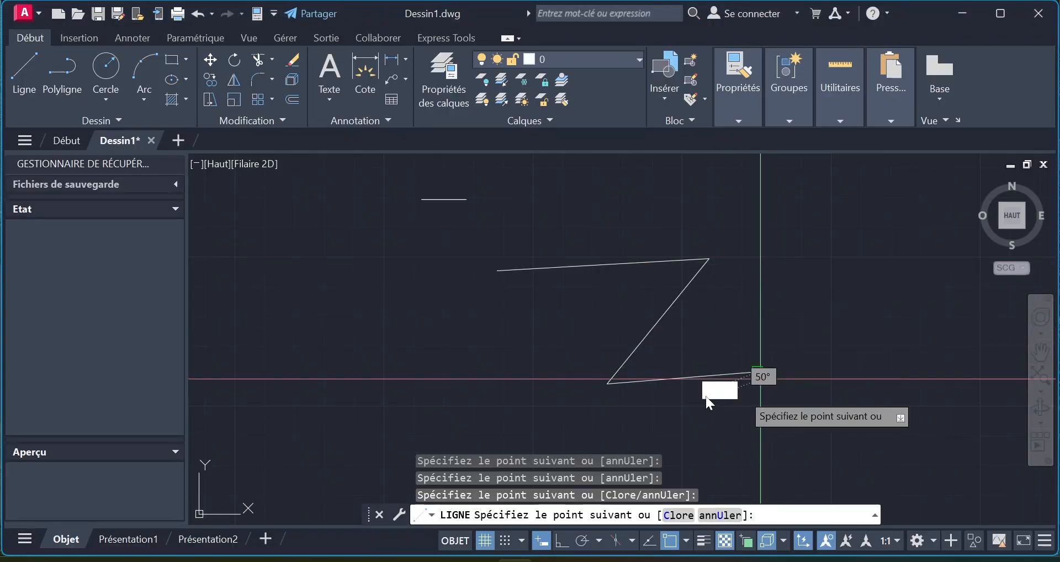
key(Escape)
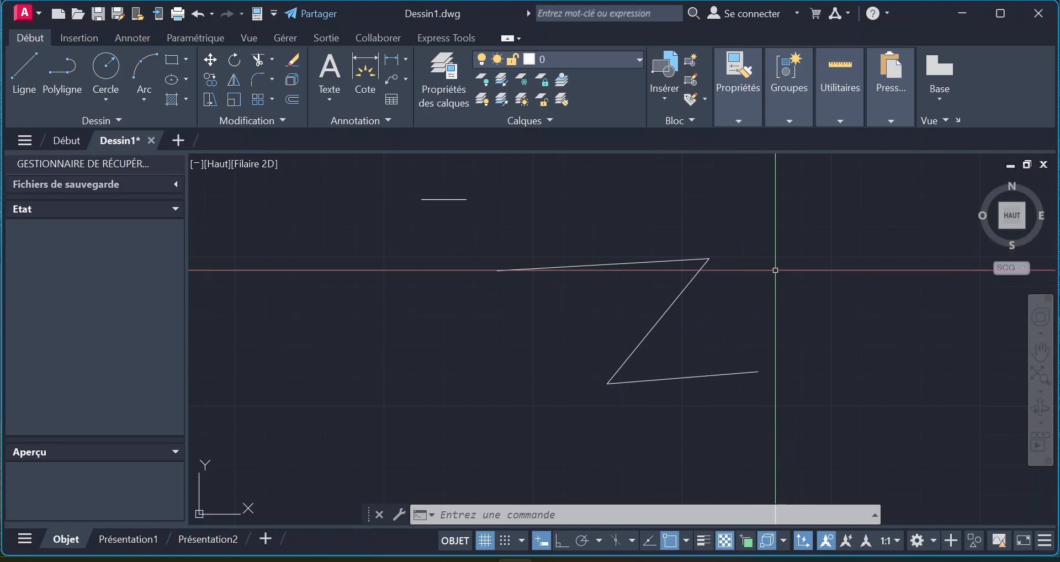
Step: Preview a crossing selection over the Z-shaped chain and close it beside the chain without selecting any segment
click(778, 273)
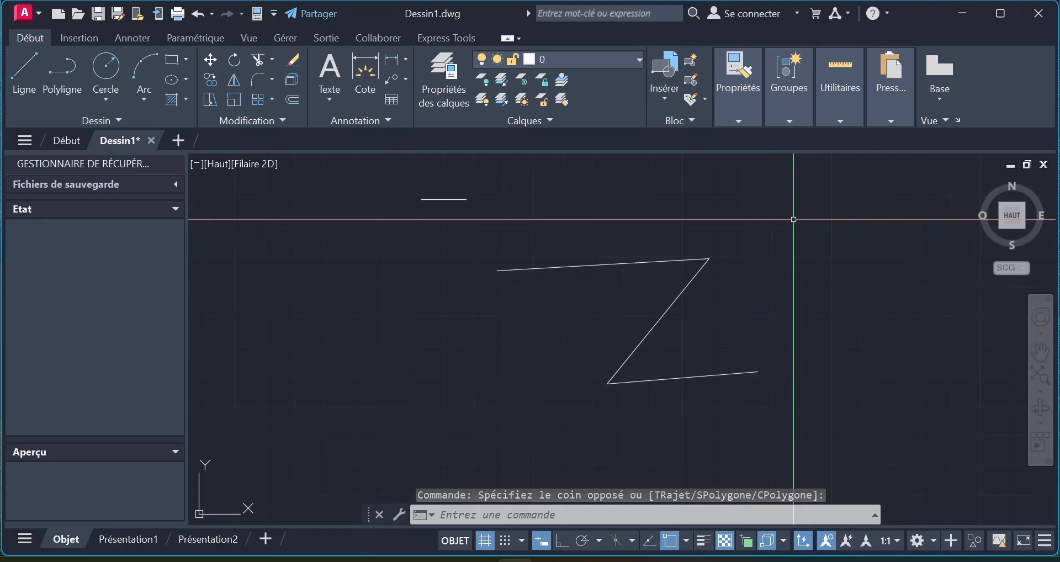
click(794, 219)
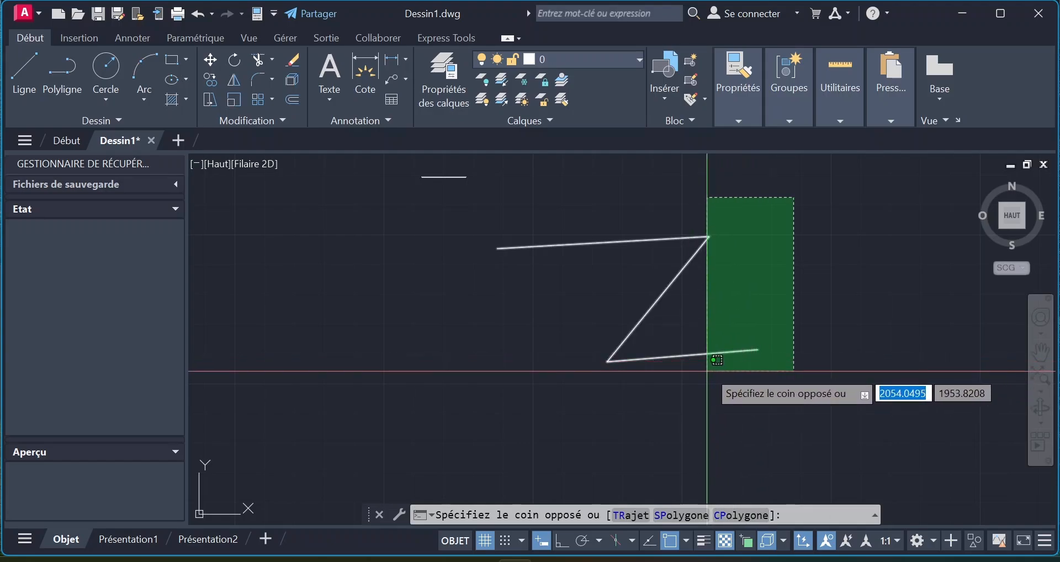
click(785, 358)
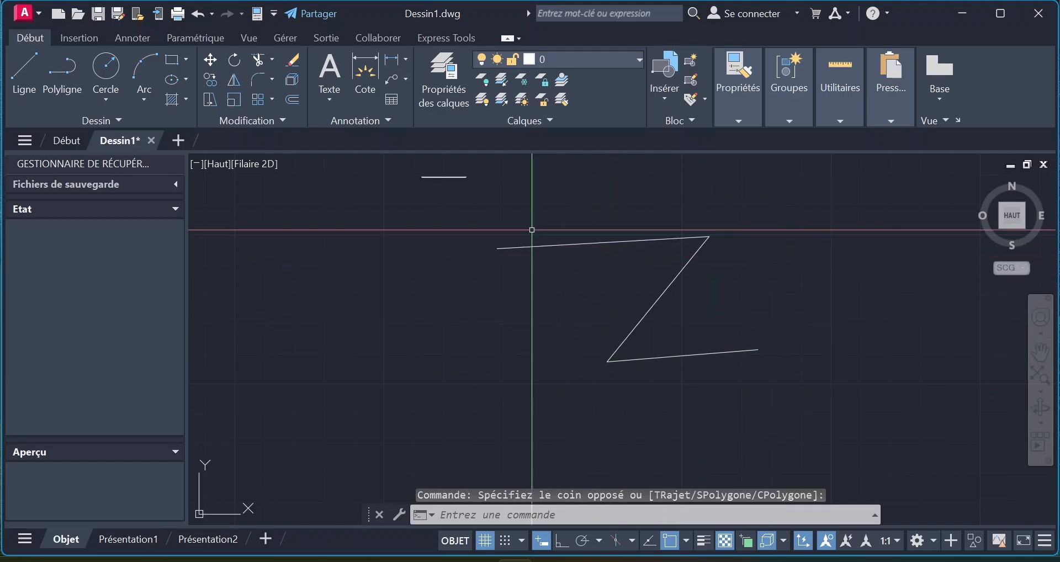
Step: Select only the upper segment of the Z-shaped chain by enclosing it in a window selection, and clear the selection
click(453, 212)
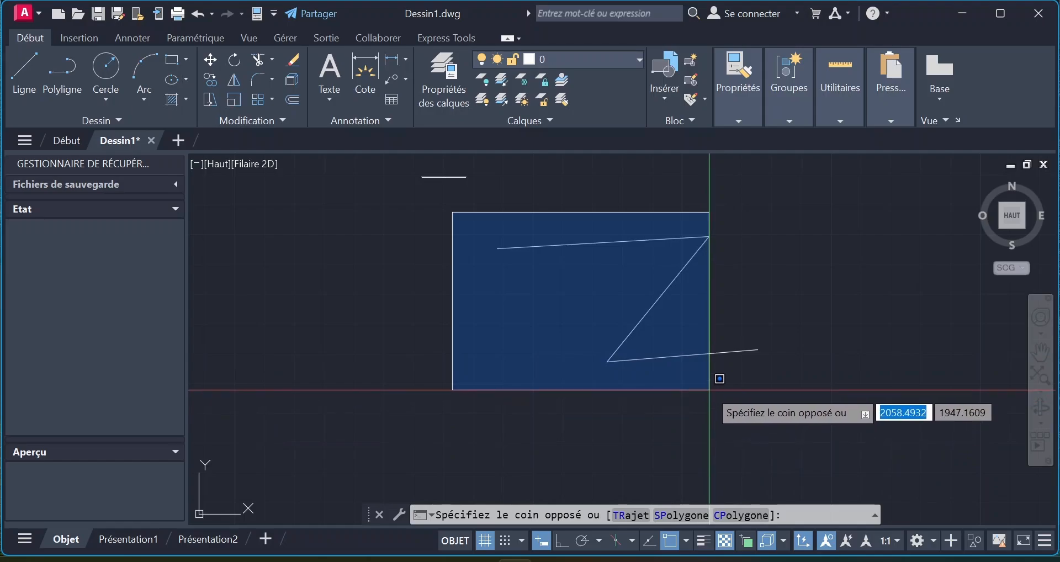
click(772, 353)
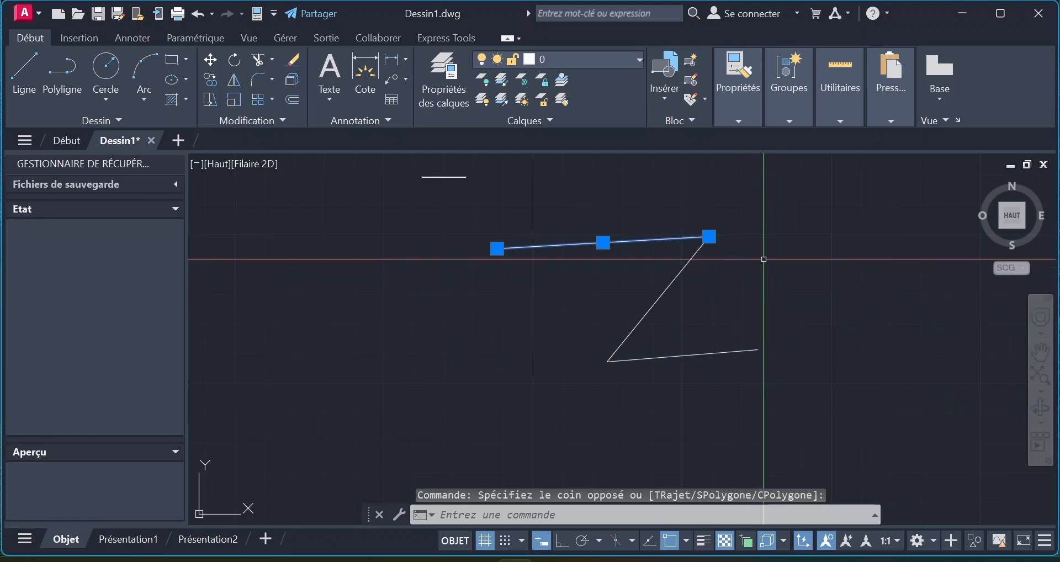
double_click(771, 244)
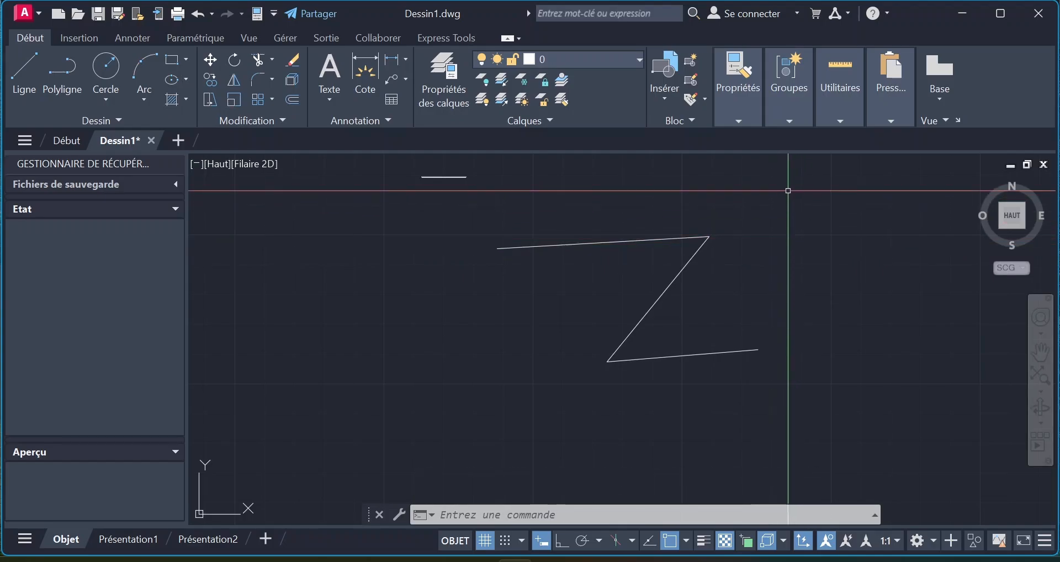
Step: Select all three segments of the Z-shaped chain with a crossing selection that only touches them, and clear the selection
click(788, 193)
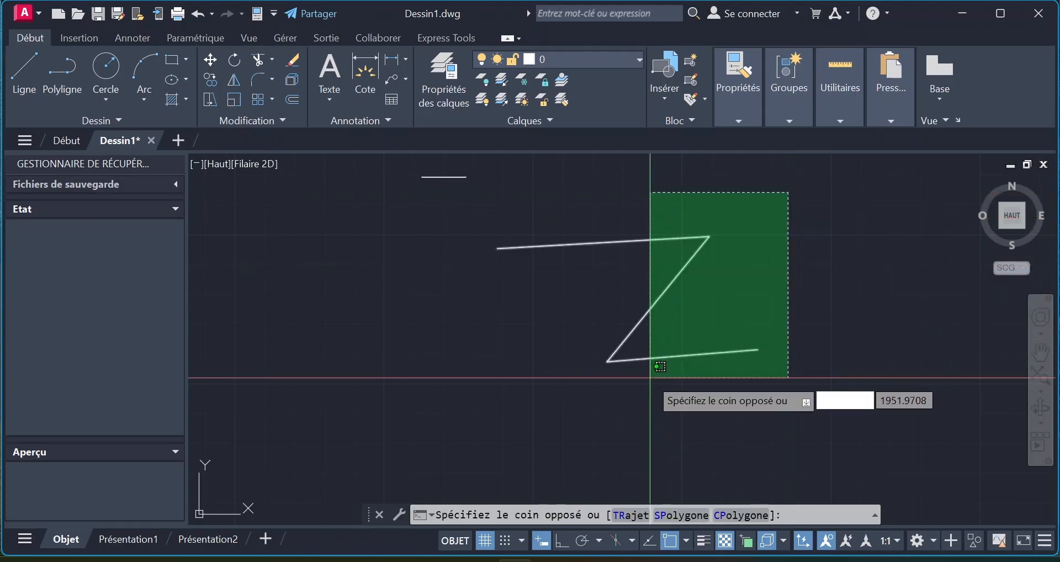
click(700, 368)
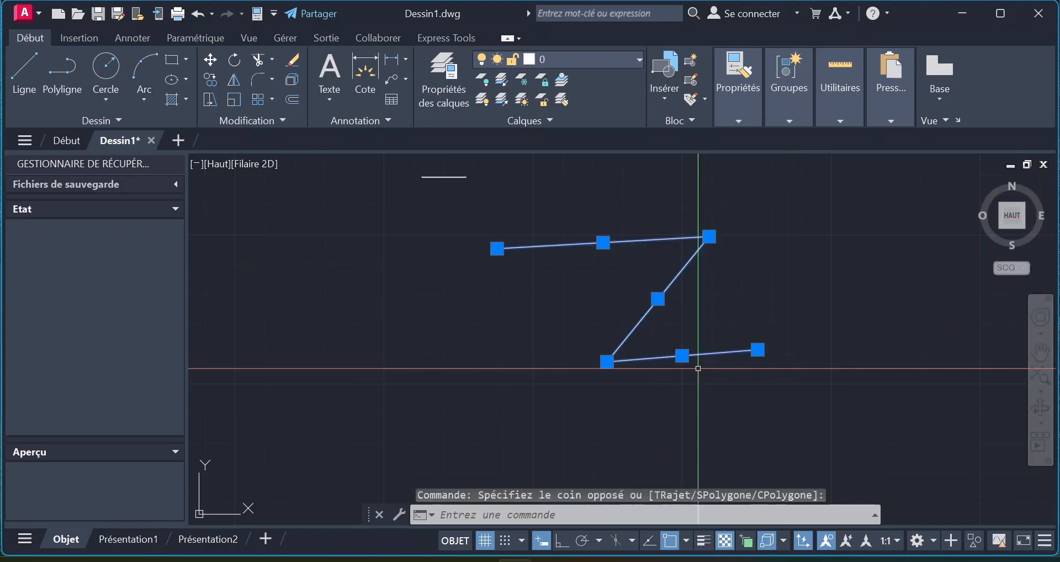
double_click(511, 374)
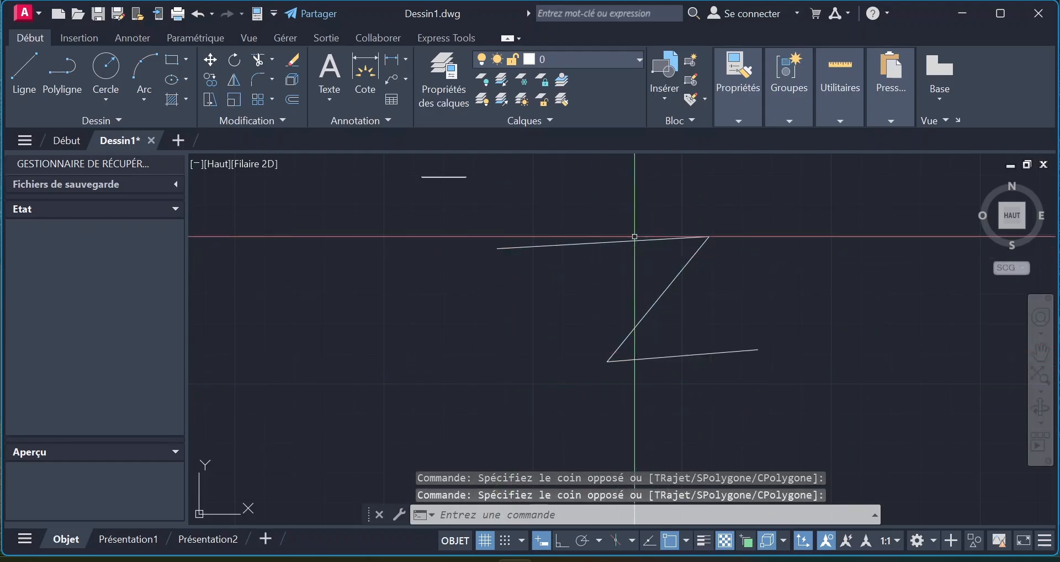
Step: Select the upper and diagonal segments of the Z-shaped chain with a window selection enclosing both, and clear the selection
click(450, 208)
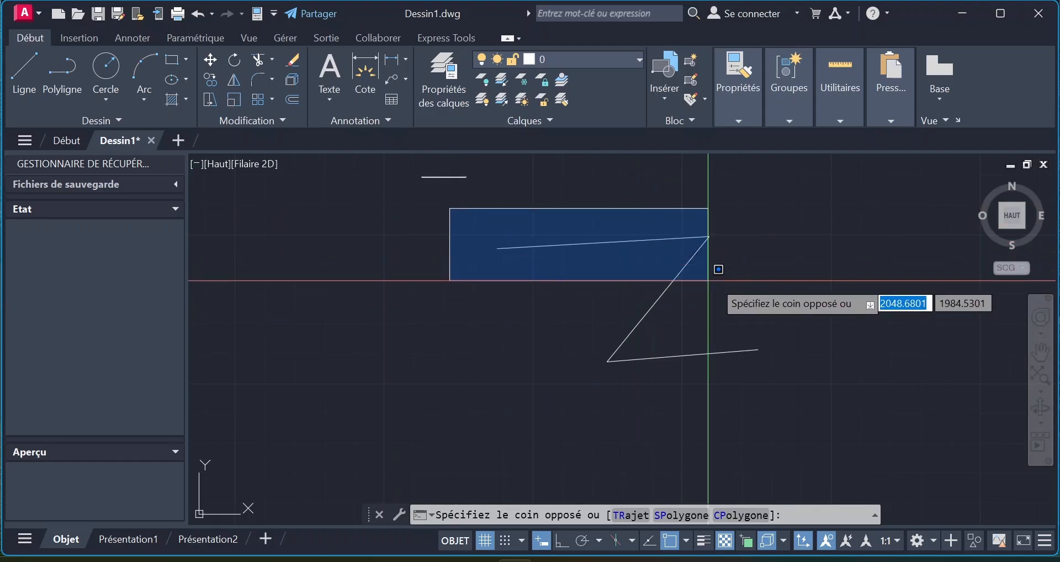
click(715, 393)
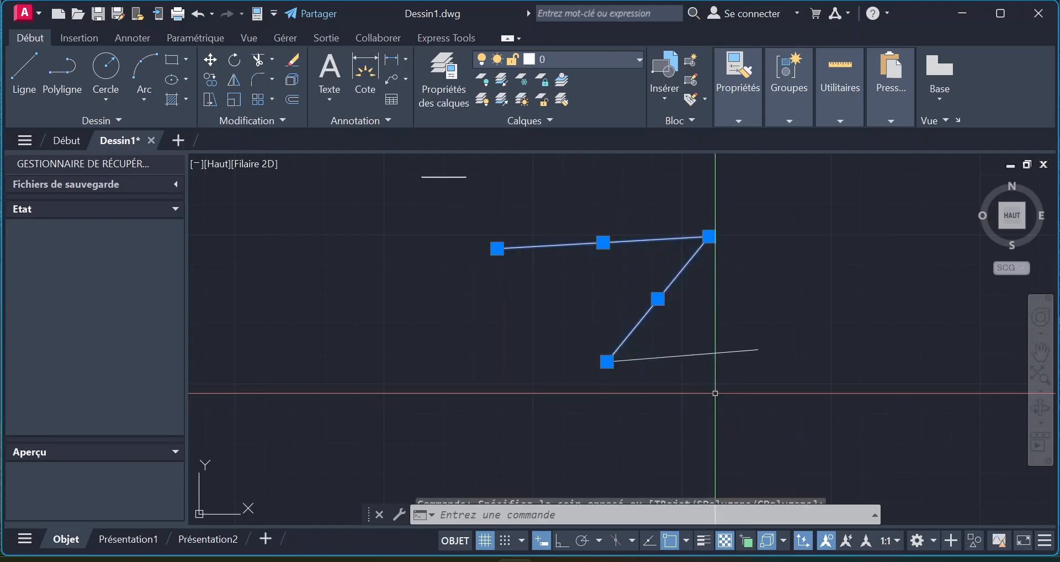
click(794, 327)
click(794, 324)
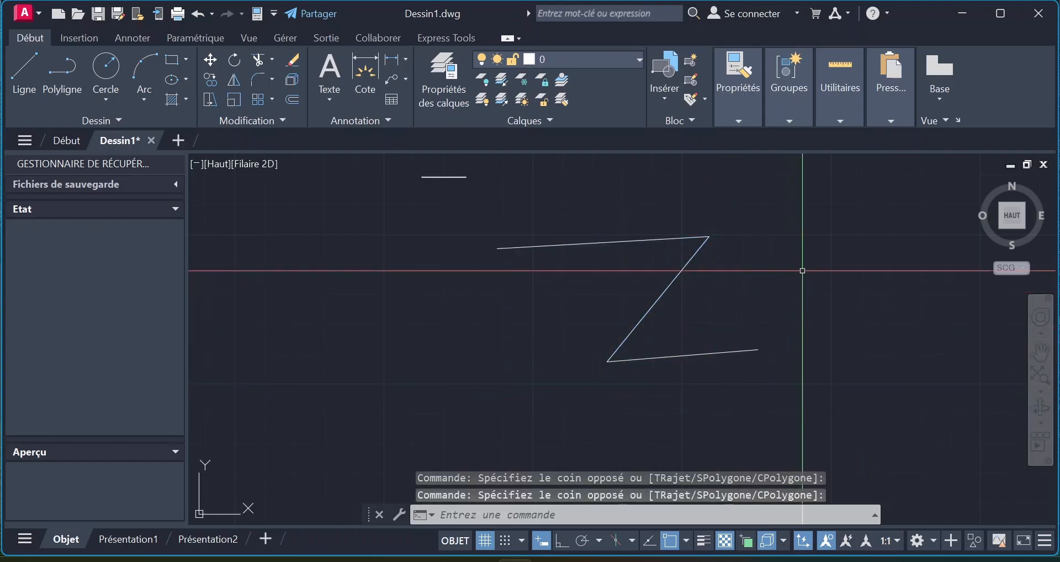
click(805, 200)
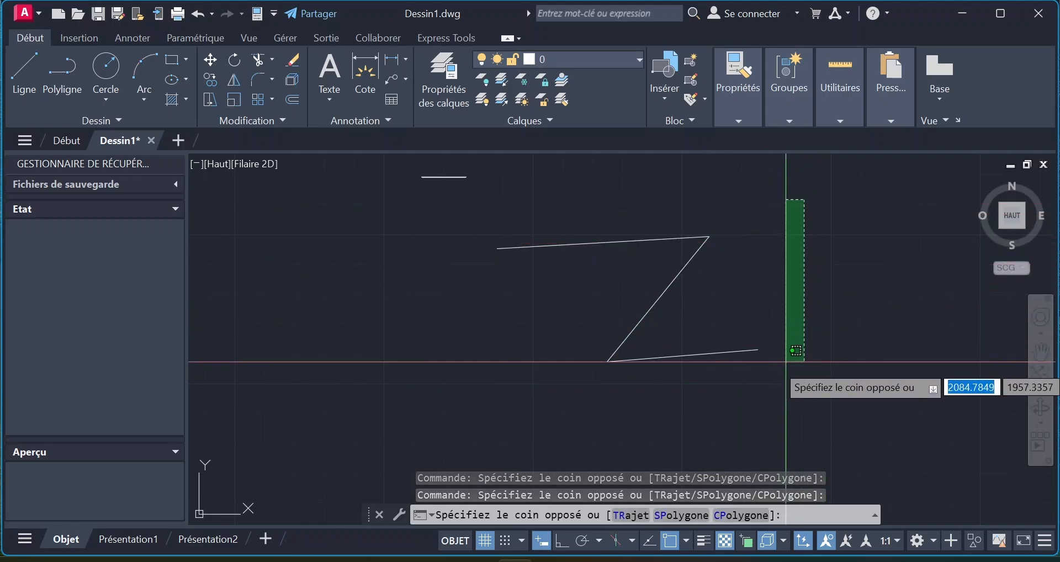
click(805, 350)
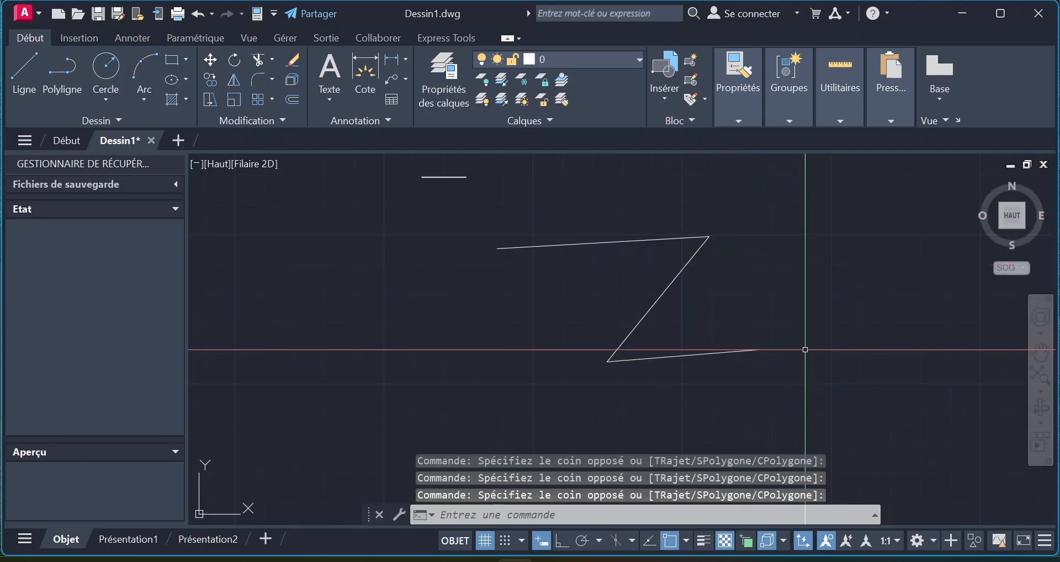
click(770, 304)
key(Escape)
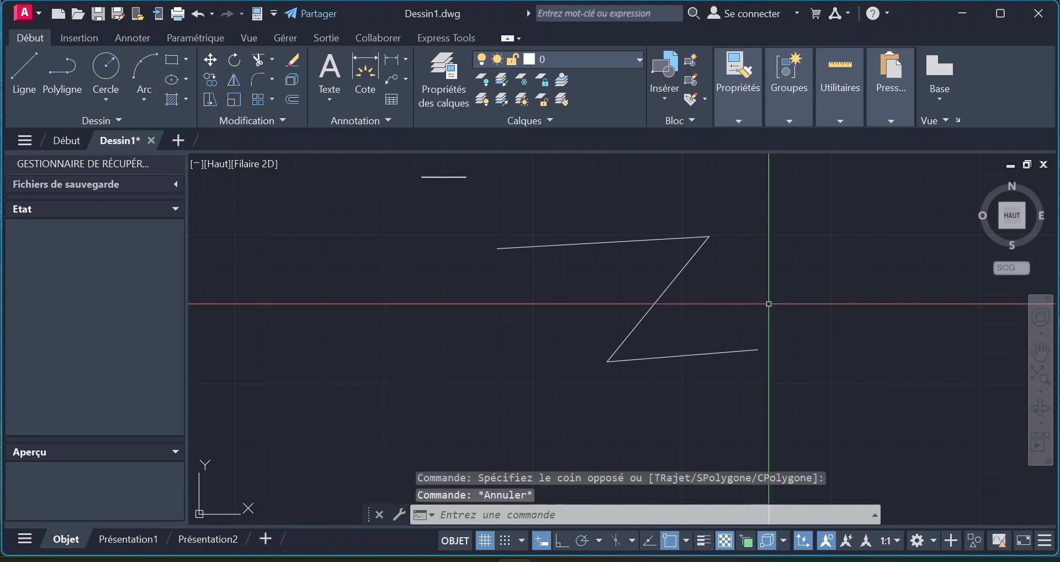